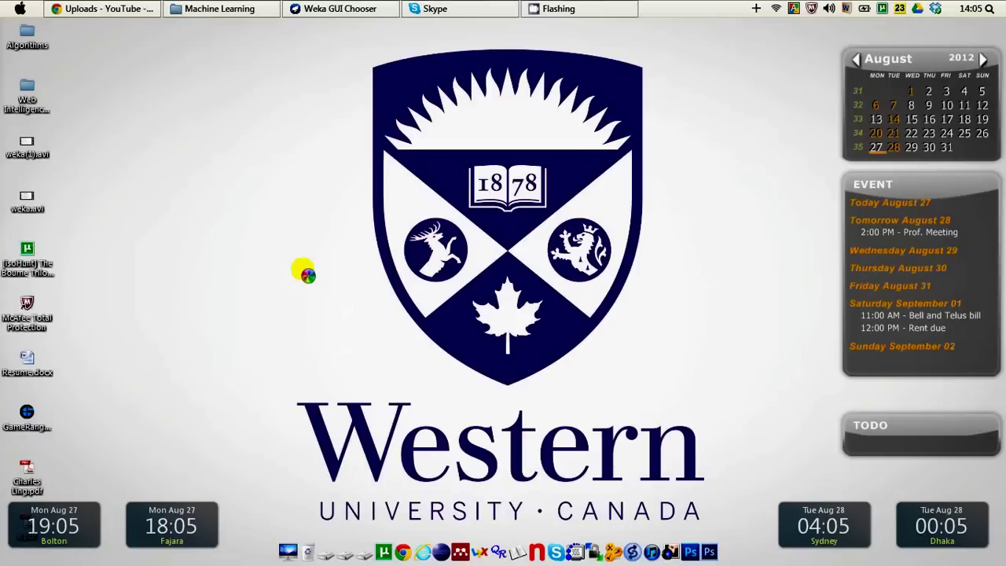
# - Restore the Weka GUI Chooser 3.6.7 window from the taskbar
pyautogui.click(357, 9)
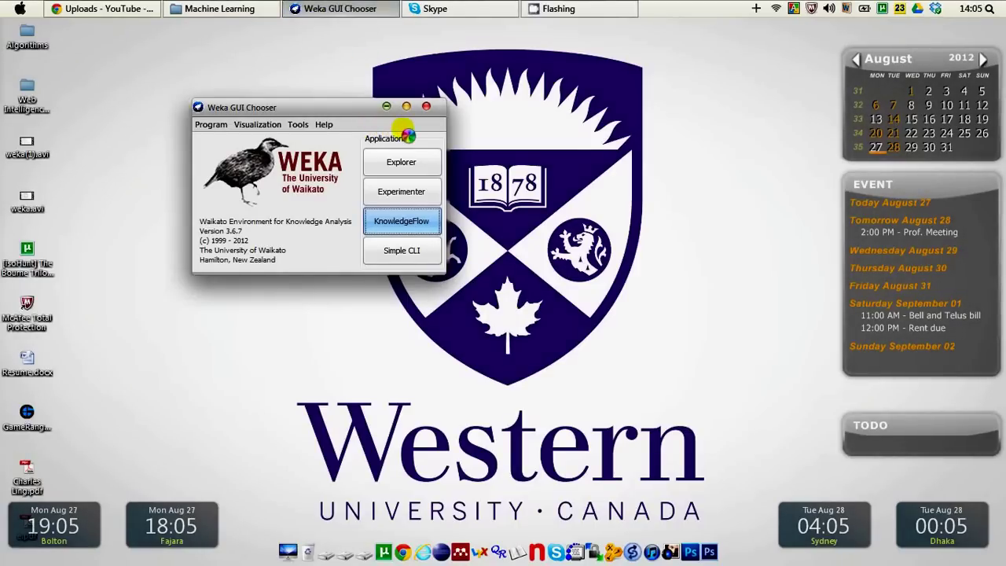
# - Launch the Experimenter and start a new experiment with default 10-fold, 10-repetition settings
pyautogui.click(402, 195)
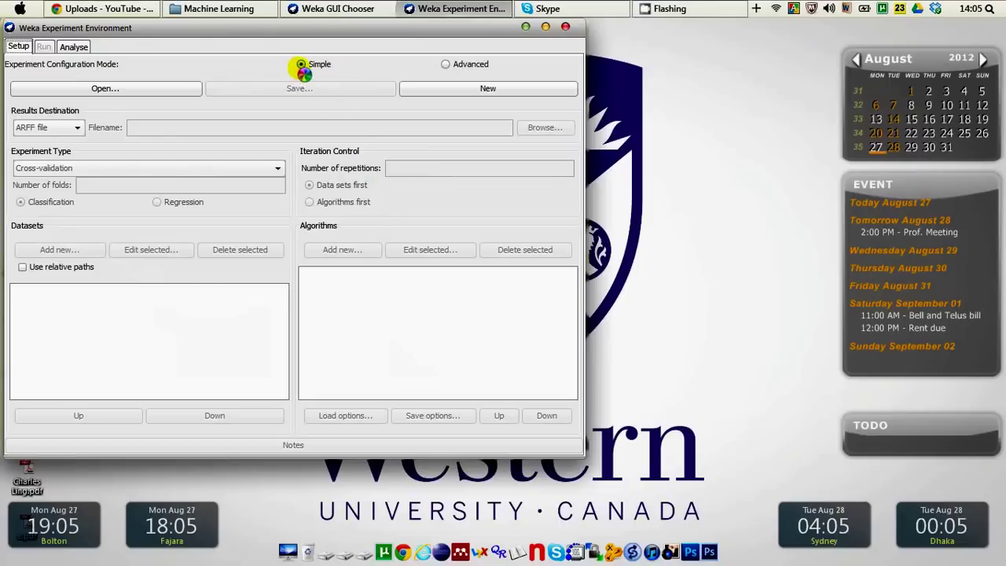
pyautogui.click(487, 90)
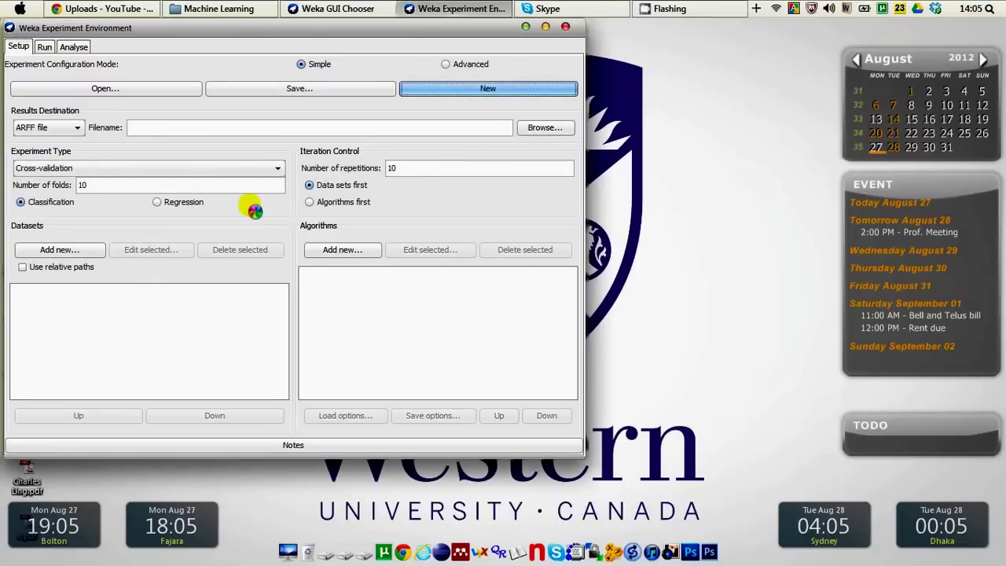
# - Add data\iris.arff as the experiment's dataset
pyautogui.click(72, 250)
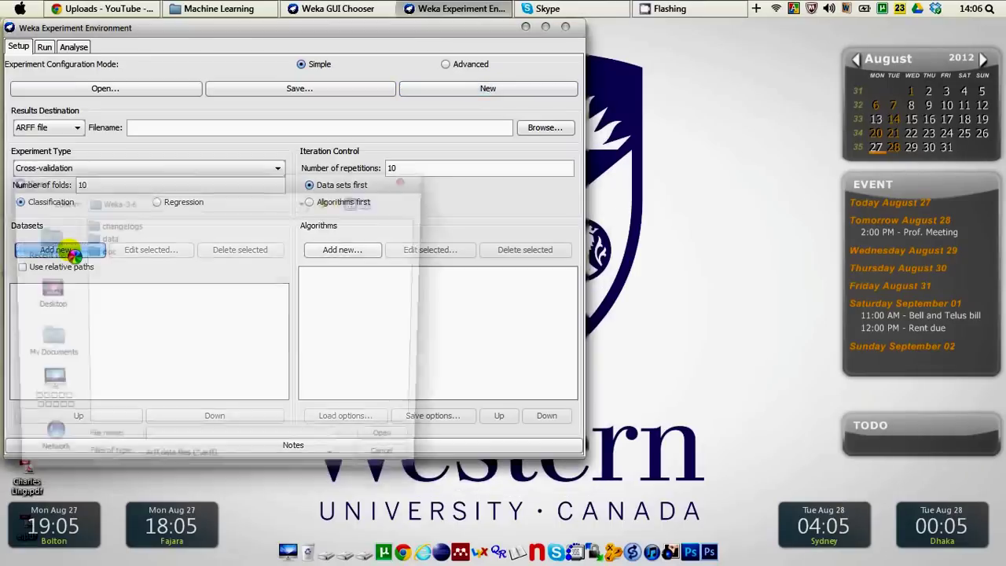
pyautogui.doubleClick(104, 239)
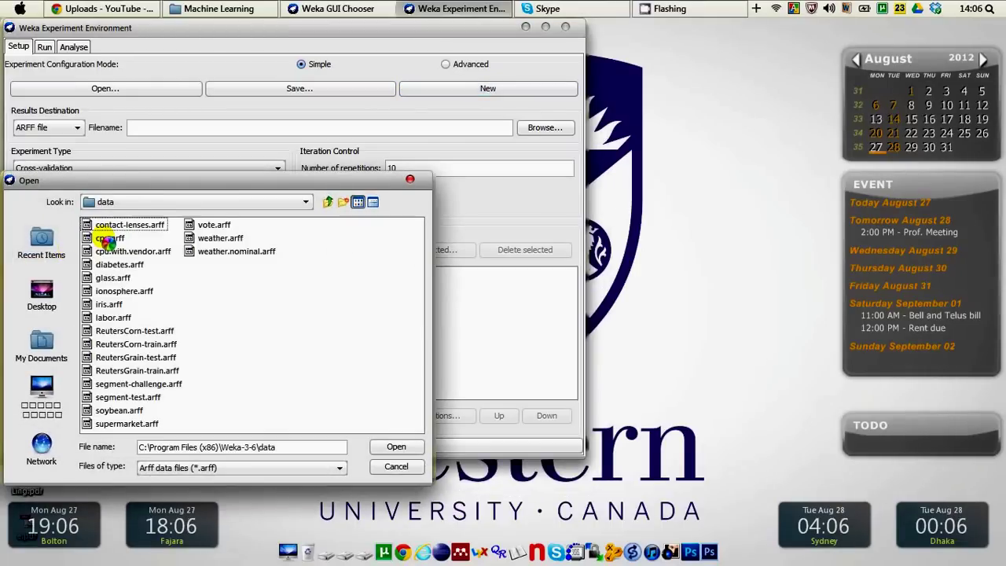
pyautogui.doubleClick(107, 305)
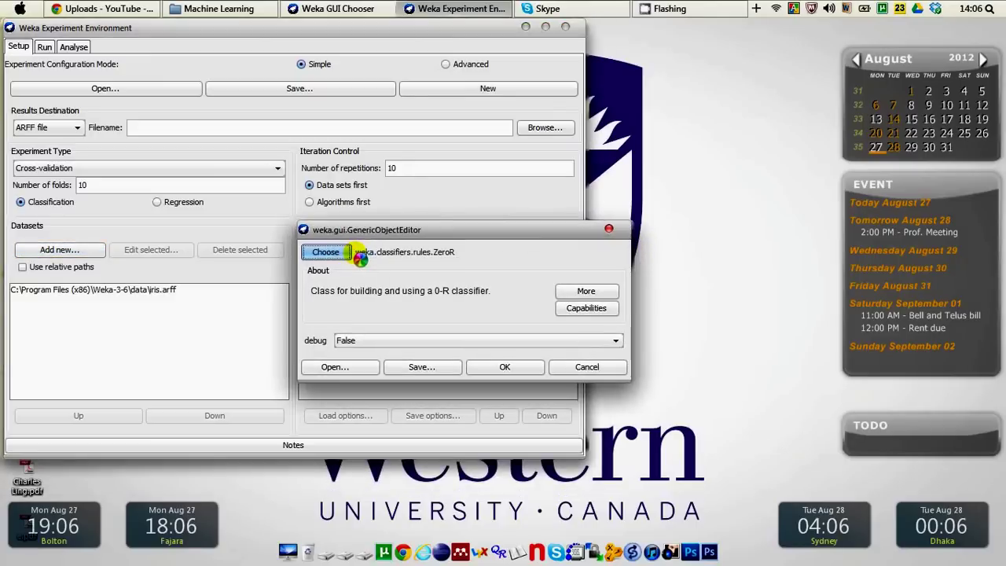
# - Add the bayes NaiveBayes classifier to the experiment's algorithms
pyautogui.click(325, 251)
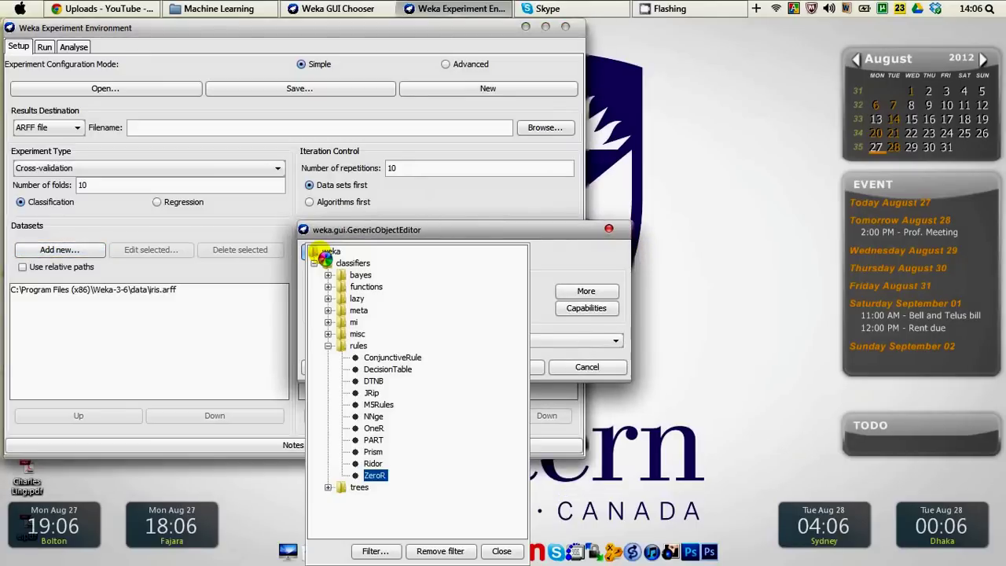
pyautogui.doubleClick(359, 276)
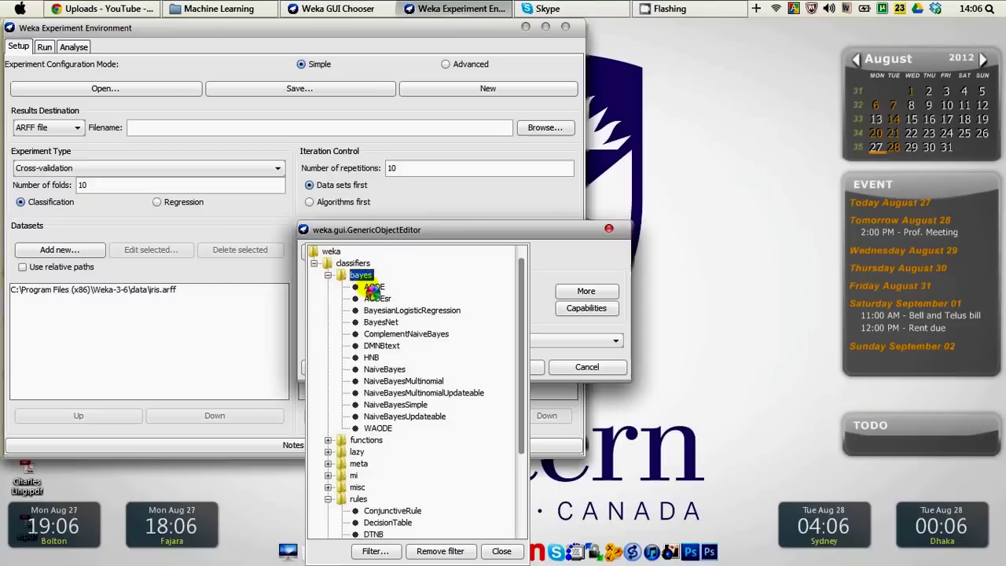
pyautogui.click(378, 370)
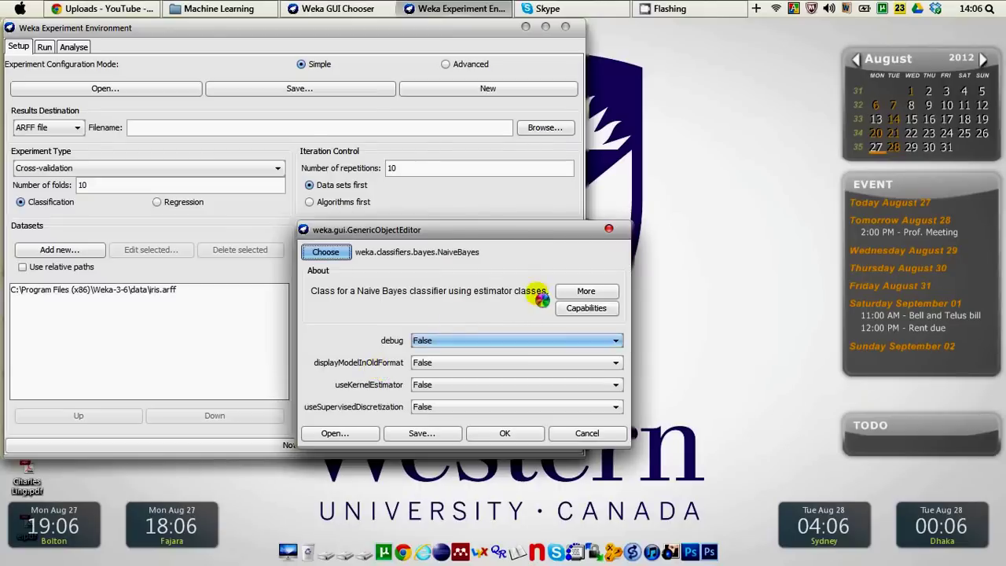
pyautogui.click(507, 437)
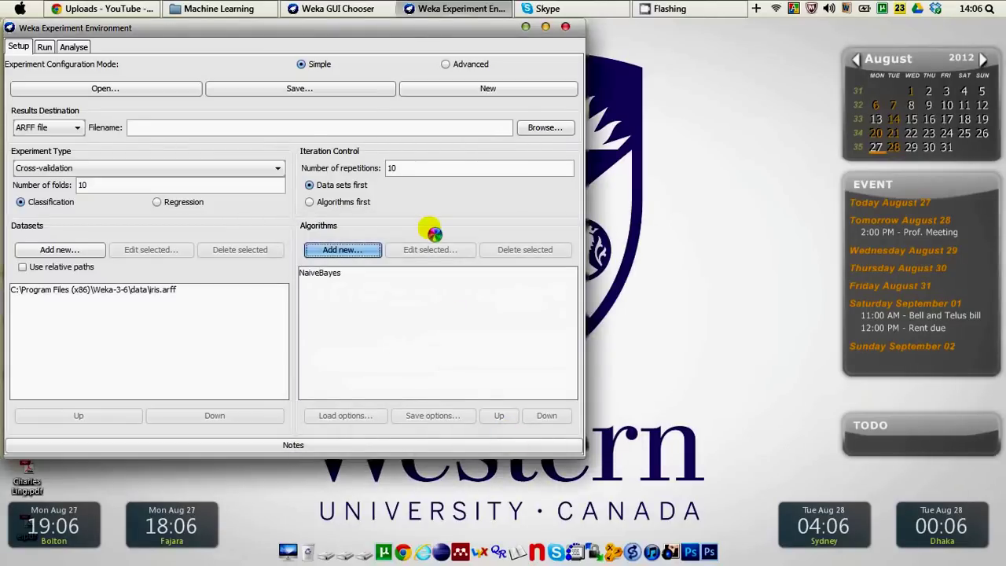
# - Change the number of repetitions from 10 to 1 and open the results destination formats
pyautogui.click(426, 170)
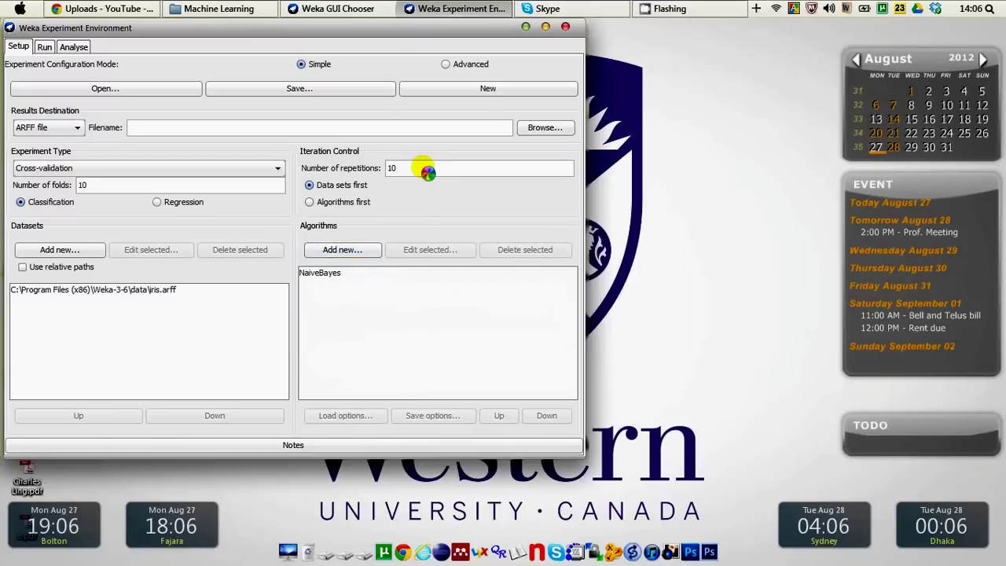
pyautogui.press('BackSpace')
pyautogui.click(79, 167)
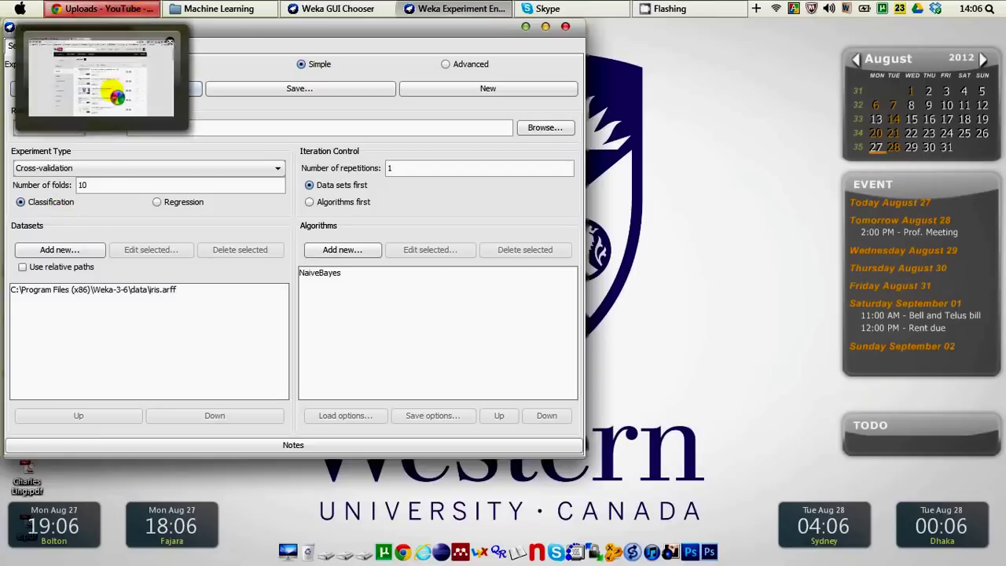
pyautogui.click(94, 167)
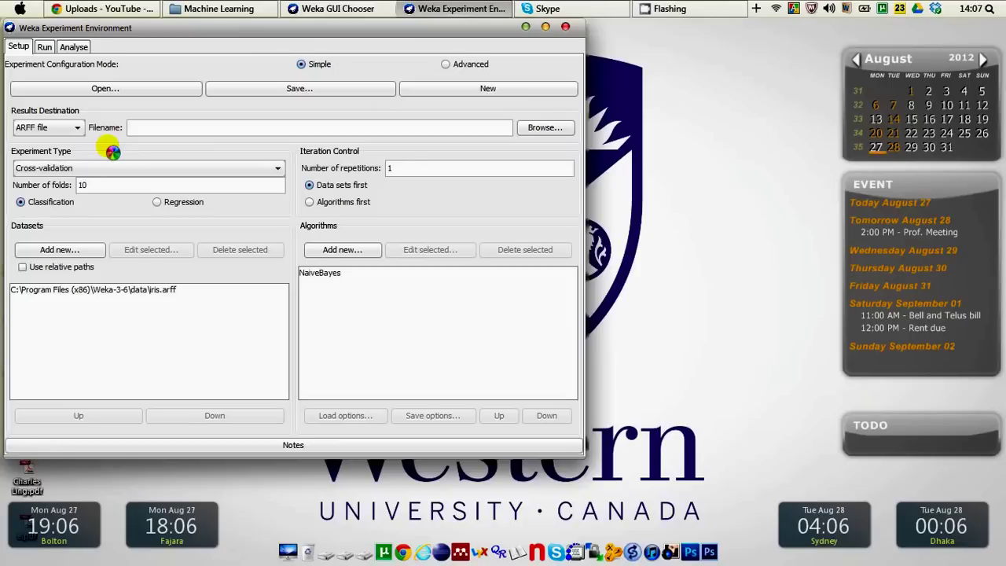
pyautogui.click(77, 128)
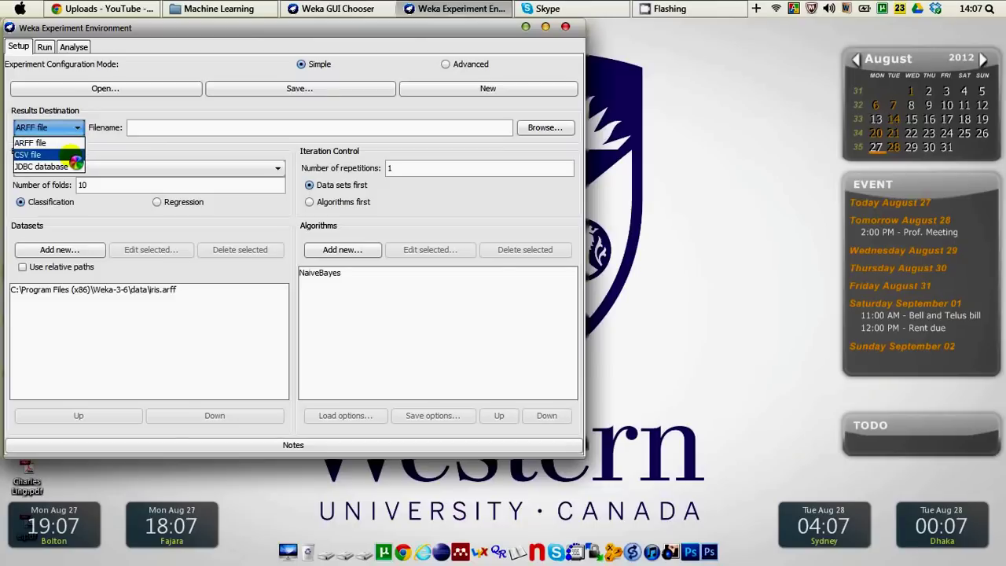
# - Set the results destination to CSV file, saved as 'experiment' on the Desktop
pyautogui.click(71, 156)
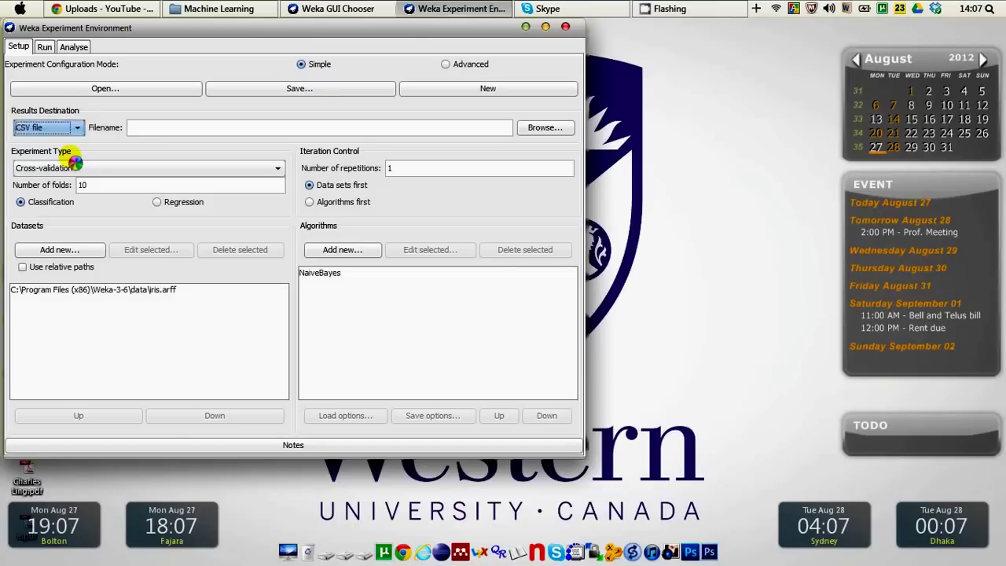
pyautogui.click(159, 130)
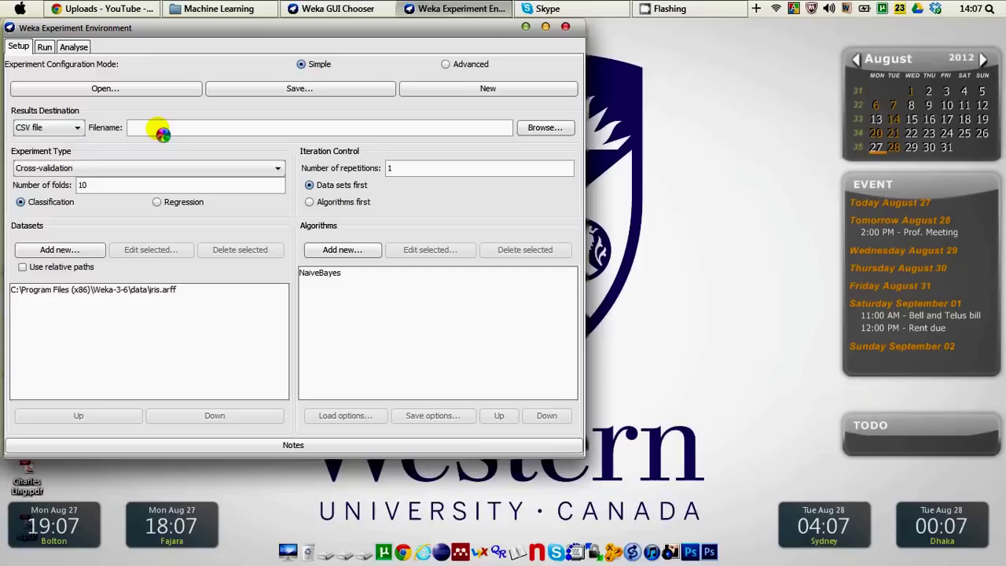
pyautogui.write('experiment')
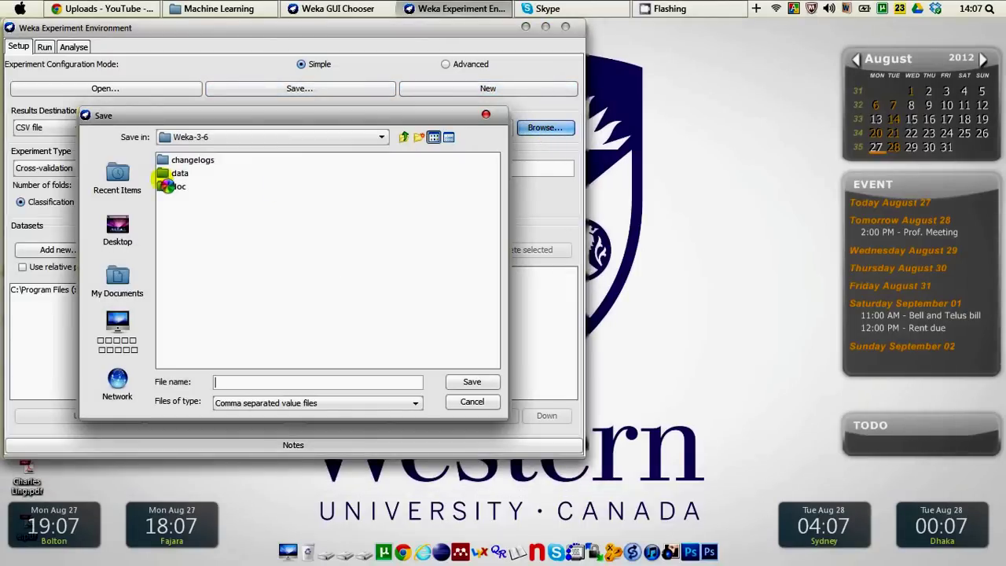
pyautogui.click(118, 230)
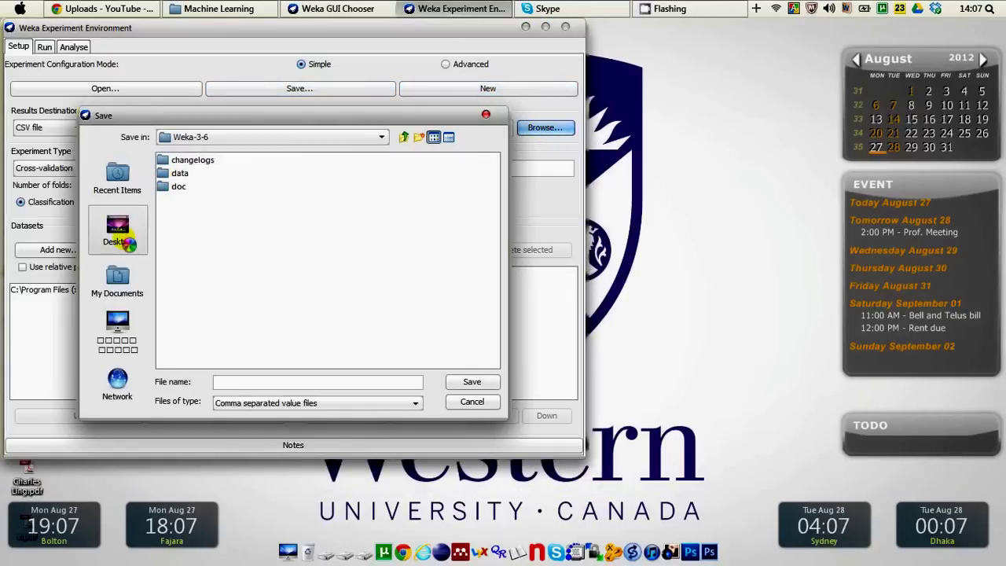
pyautogui.click(293, 387)
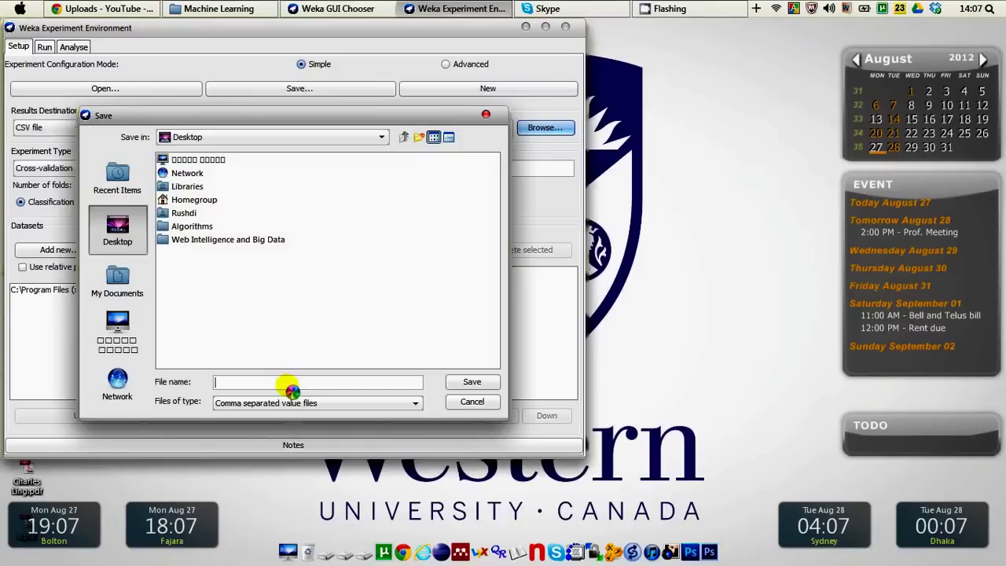
pyautogui.write('experiment')
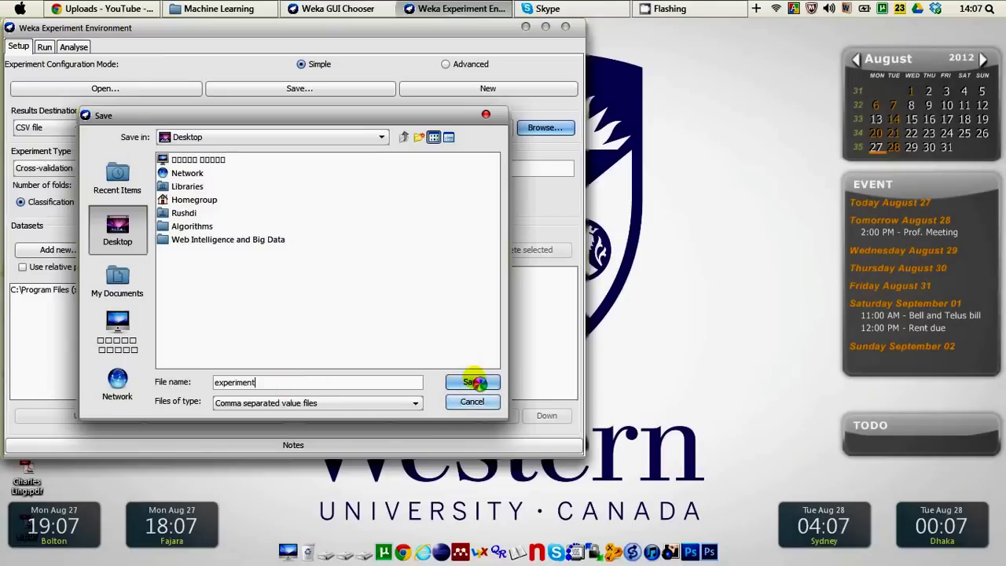
pyautogui.click(474, 382)
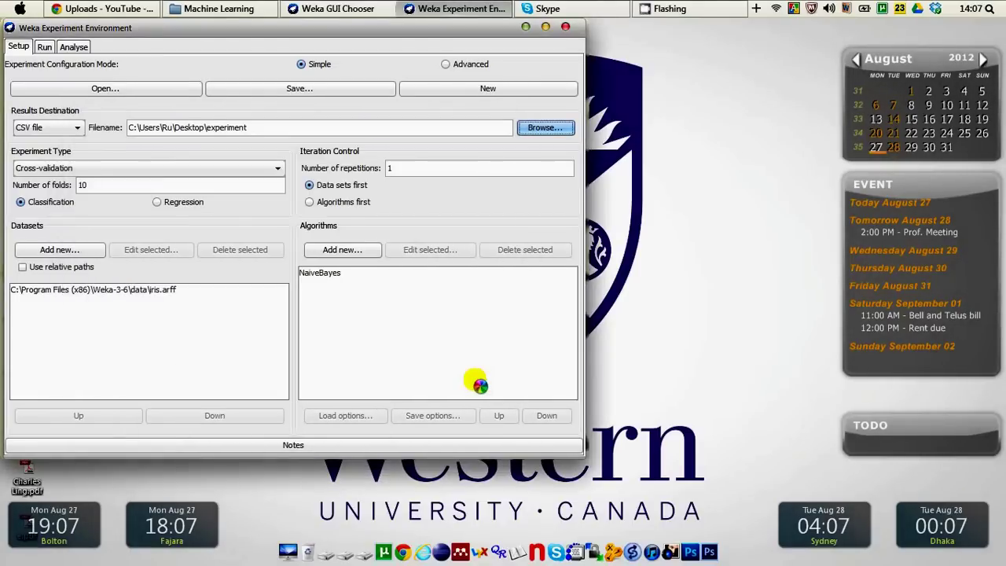
# - Run the experiment, minimise the Experimenter, and select the experiment CSV on the desktop
pyautogui.click(44, 47)
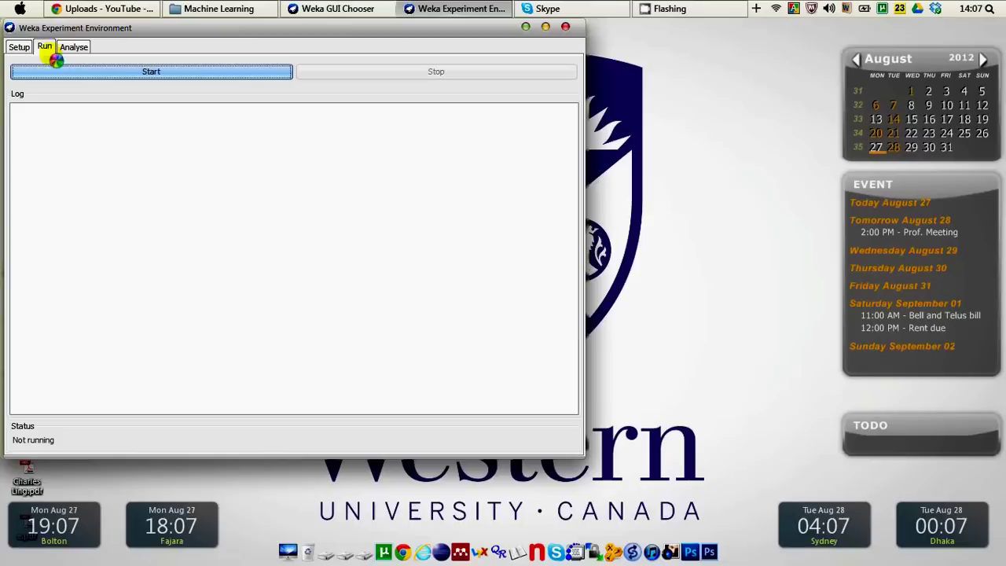
pyautogui.click(97, 75)
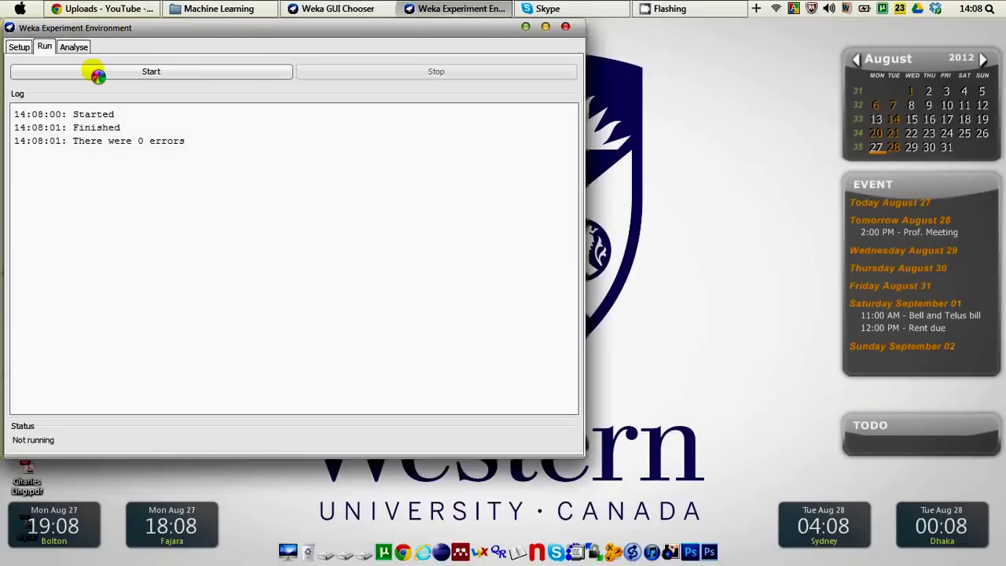
pyautogui.click(525, 28)
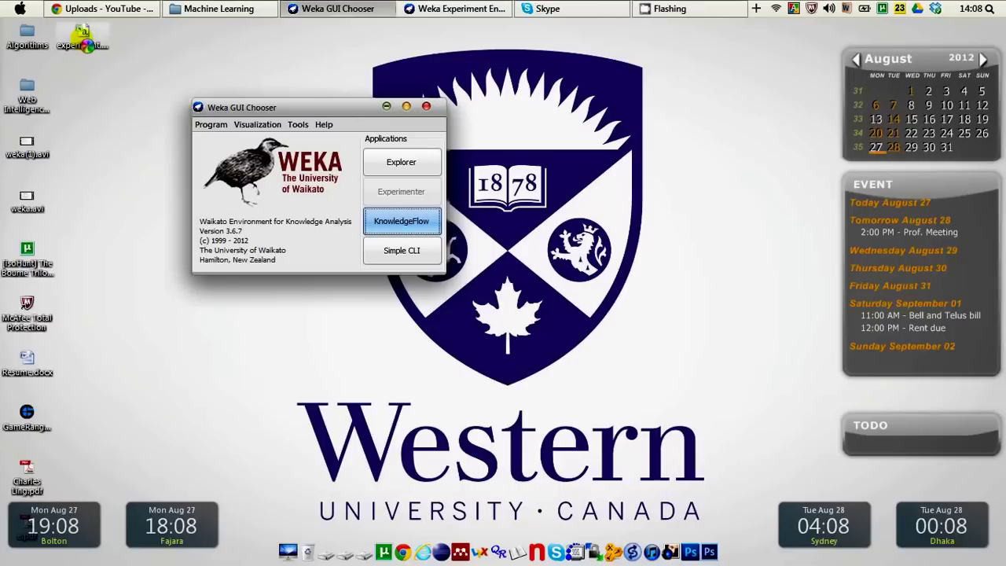
pyautogui.click(83, 40)
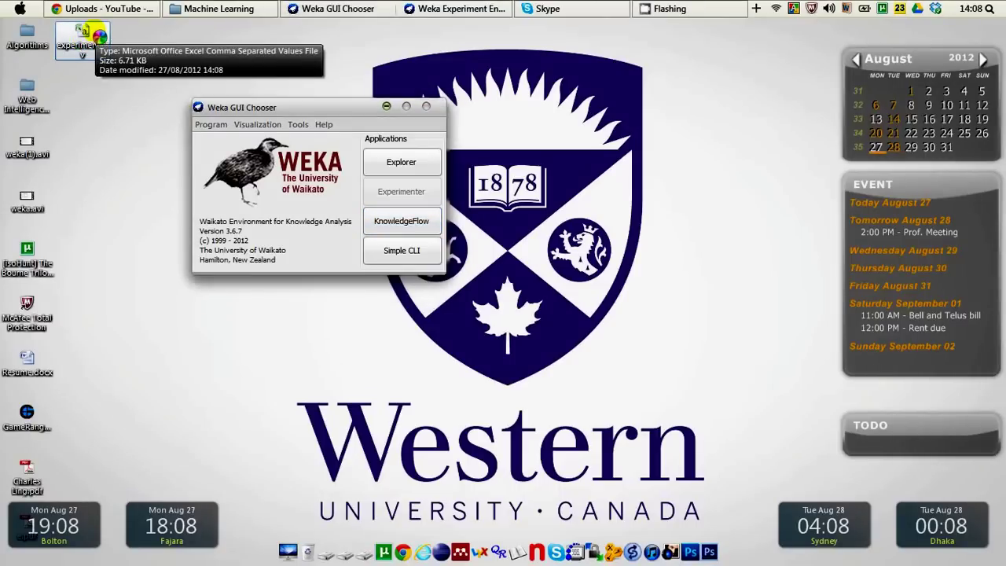
# - Open experiment.csv in Excel and widen column D to show weka.classifiers.bayes.NaiveBayes in full
pyautogui.doubleClick(94, 34)
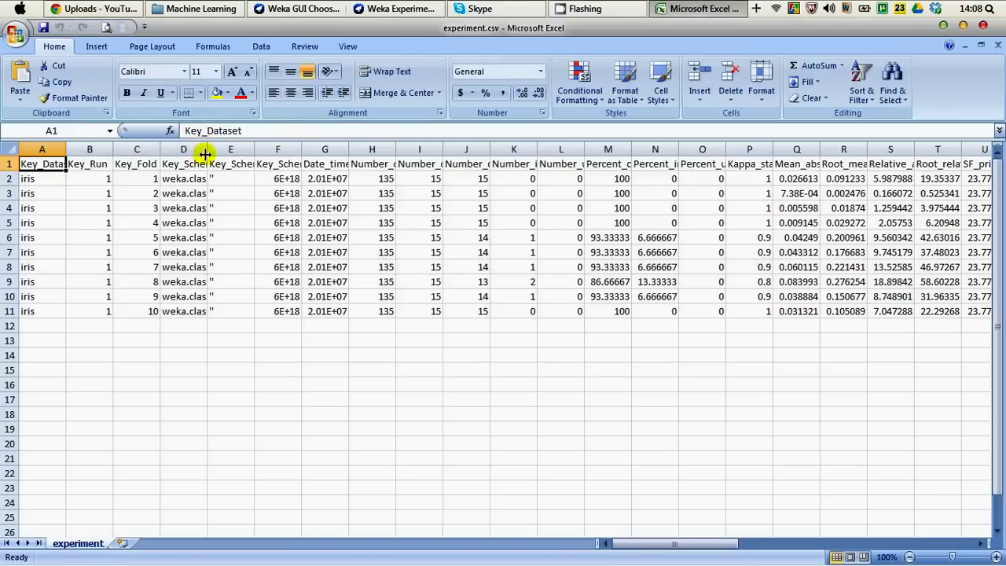
pyautogui.moveTo(208, 152); pyautogui.dragTo(319, 155)
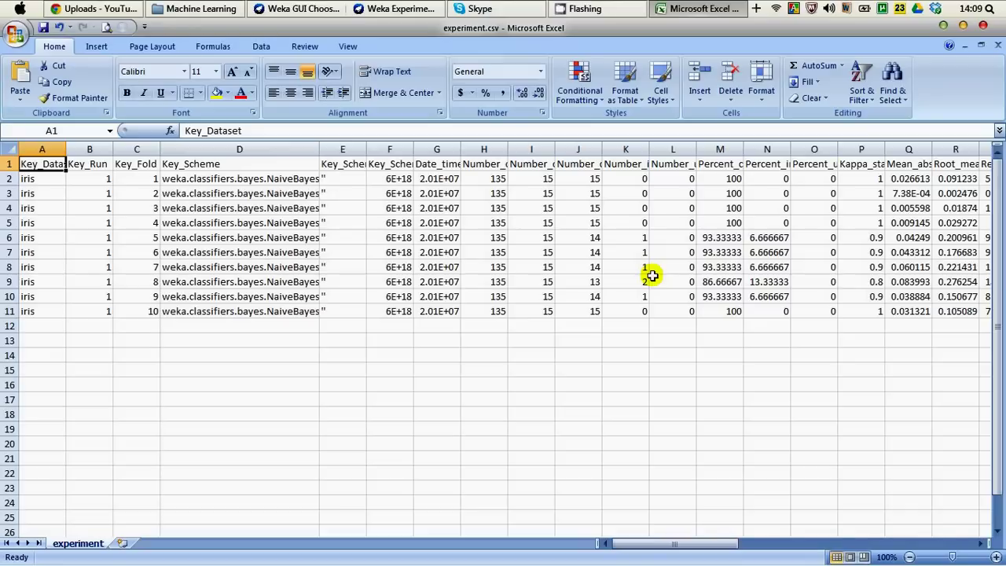
pyautogui.click(943, 28)
# - Switch the Setup tab's results destination from CSV file to ARFF file
pyautogui.click(401, 8)
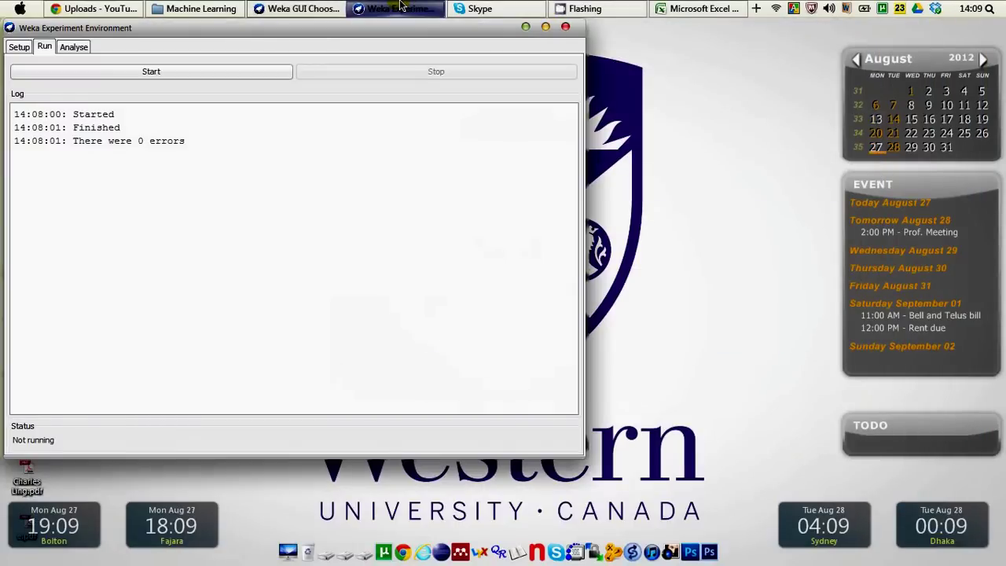
pyautogui.click(17, 47)
pyautogui.click(71, 128)
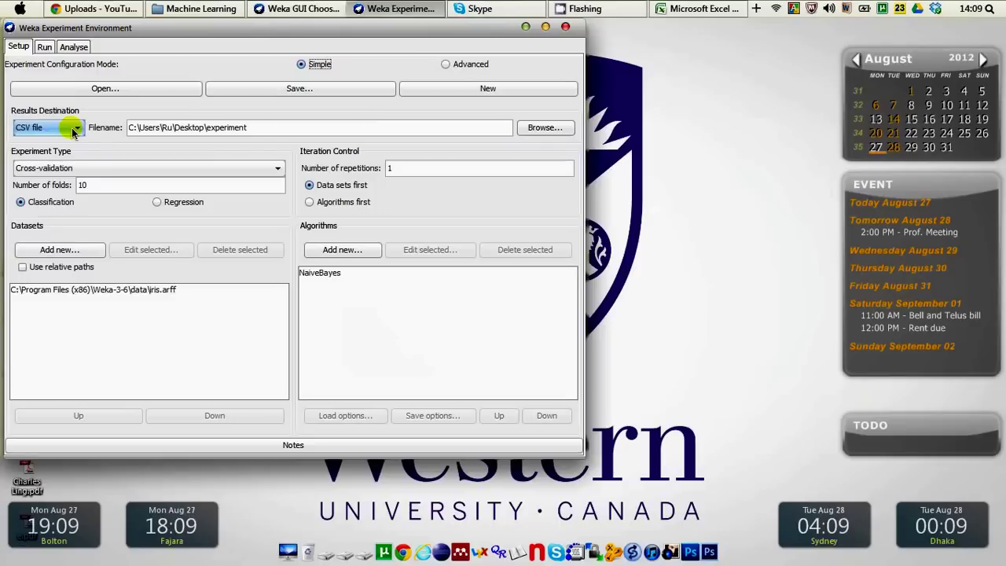
pyautogui.click(71, 127)
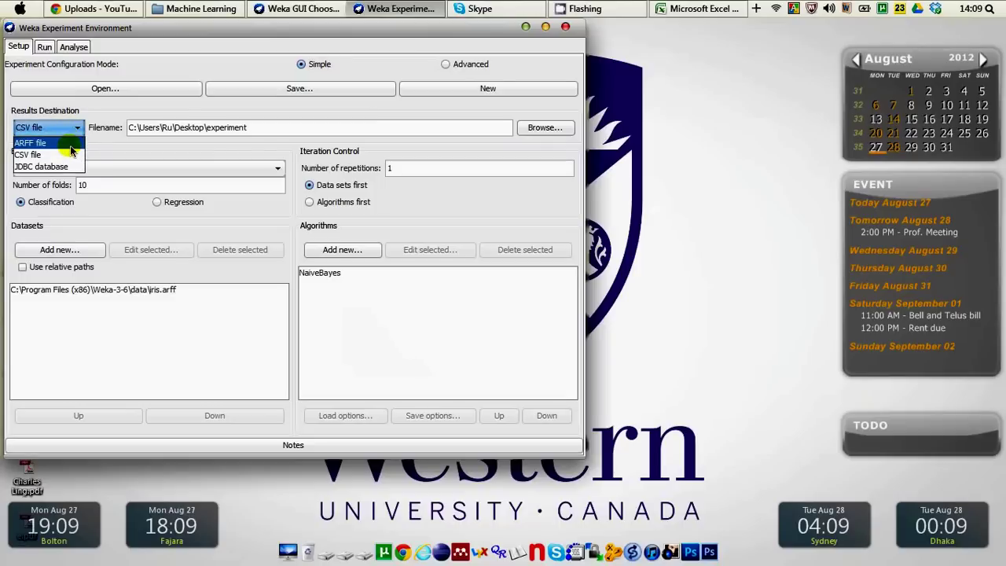
pyautogui.click(70, 145)
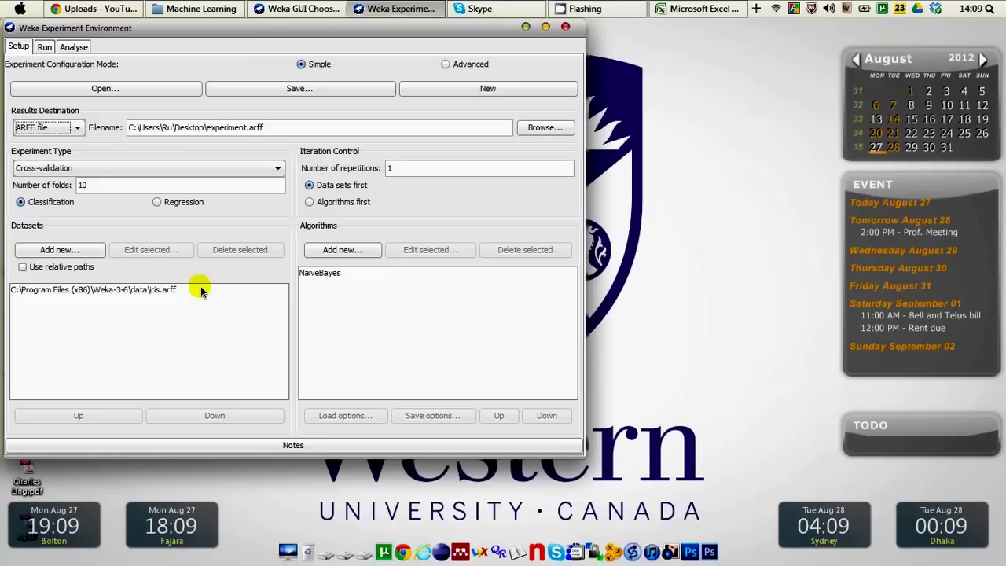
# - Rerun the experiment, minimise the Experimenter, and select experiment.arff on the desktop
pyautogui.click(47, 47)
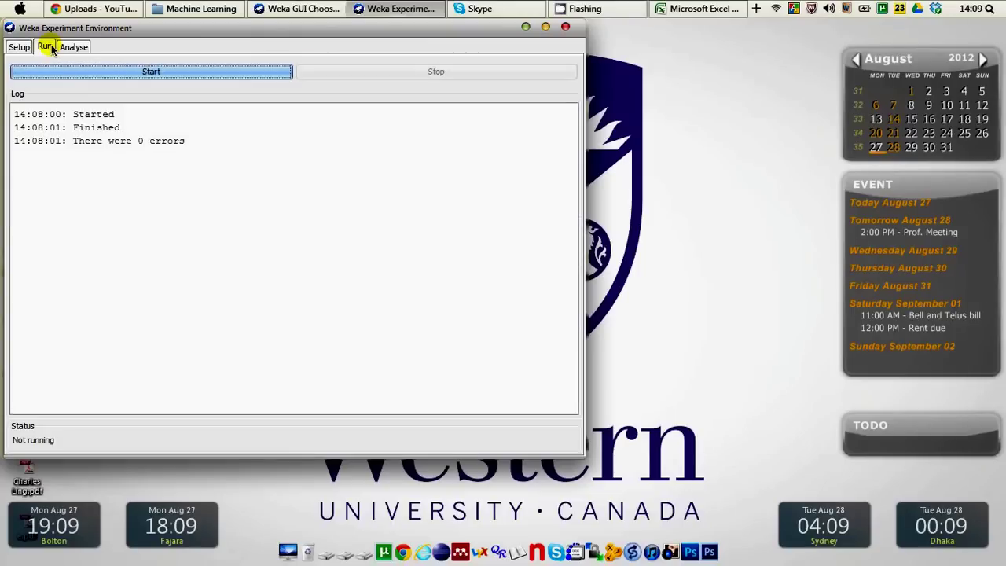
pyautogui.click(76, 72)
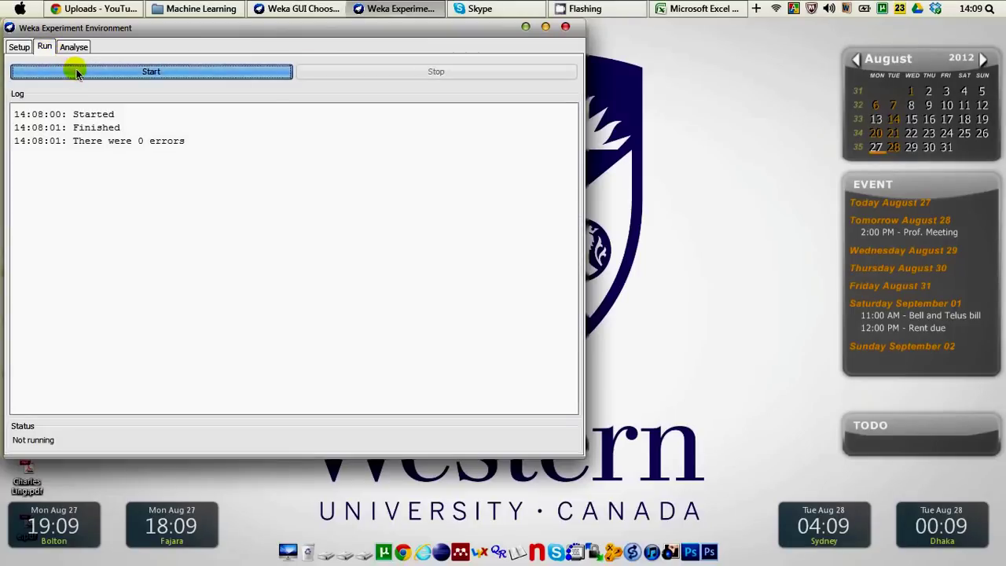
pyautogui.click(525, 28)
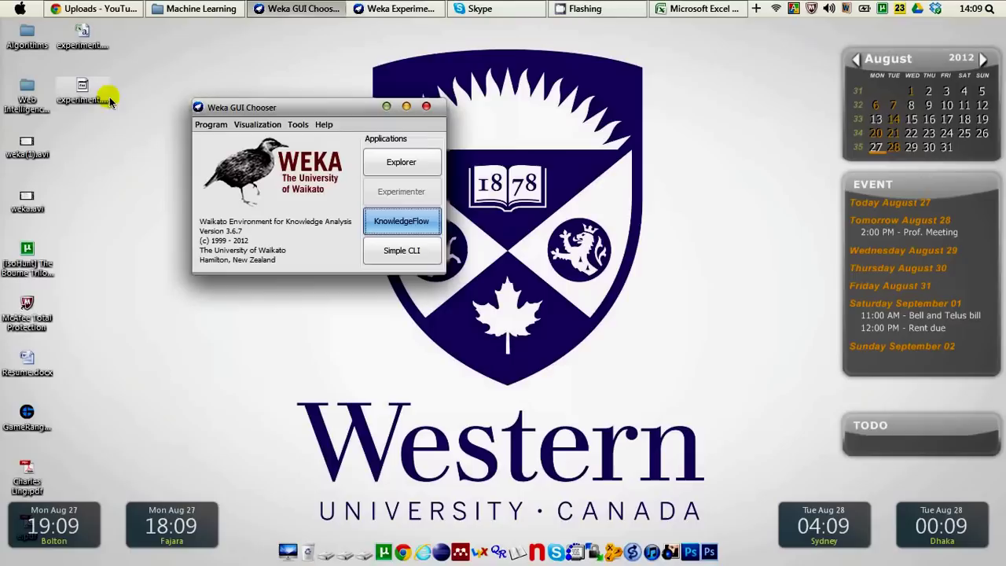
pyautogui.click(87, 99)
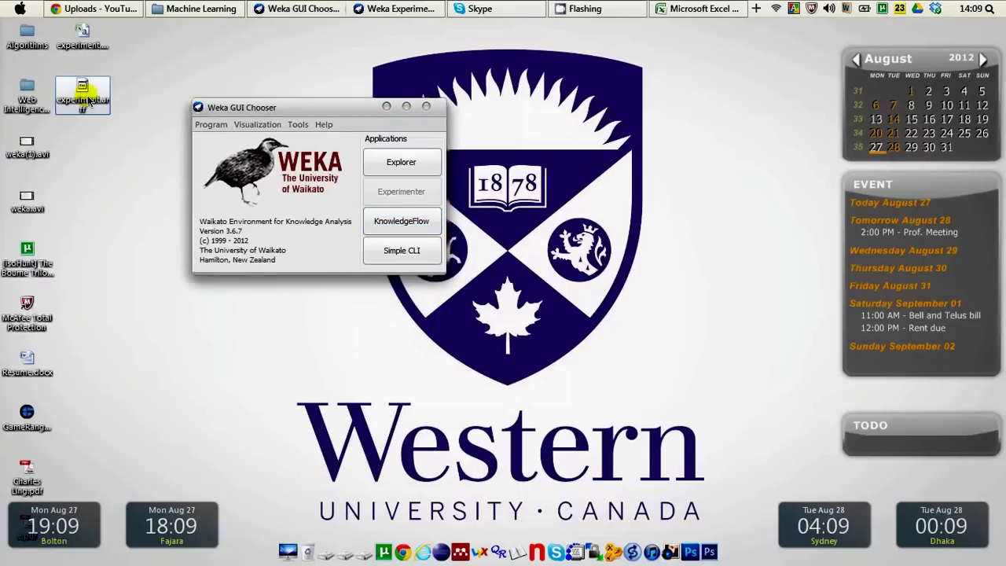
pyautogui.rightClick(88, 100)
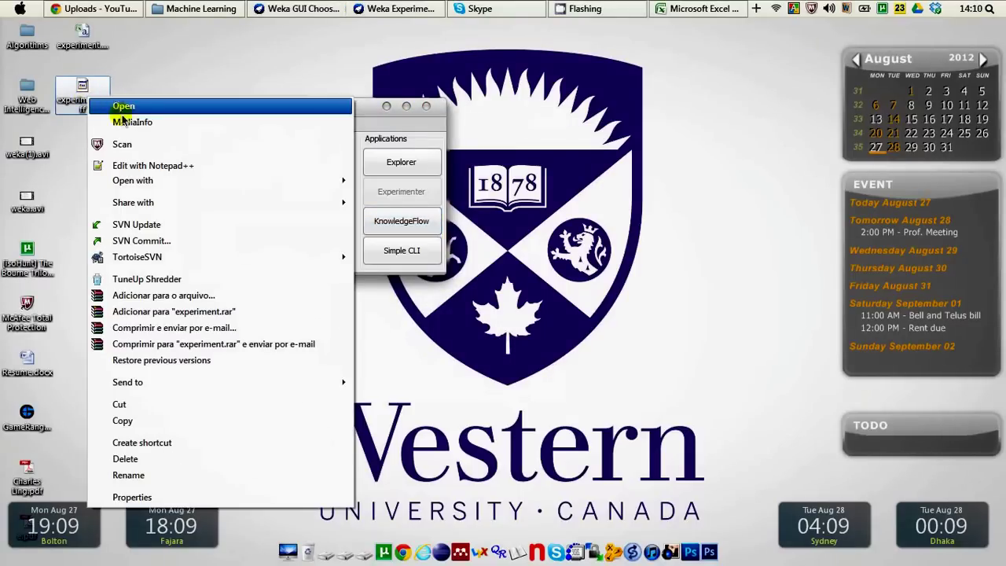
pyautogui.click(128, 166)
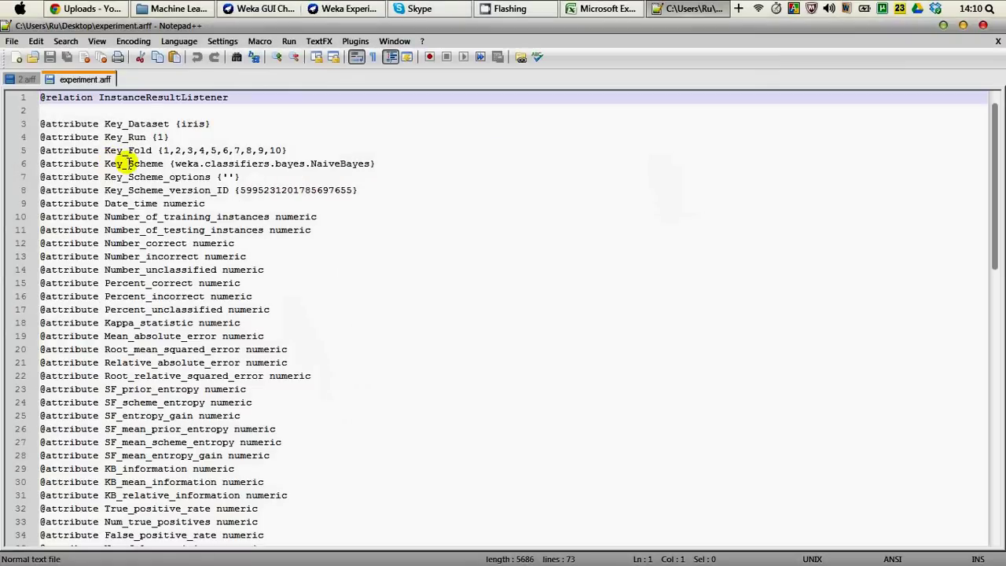
pyautogui.press('Down')
pyautogui.press('Down')
pyautogui.press('Down')
pyautogui.press('Down')
pyautogui.press('Down')
pyautogui.press('Down')
pyautogui.press('Down')
pyautogui.press('Down')
pyautogui.press('Down')
pyautogui.press('Down')
pyautogui.press('Down')
pyautogui.press('Down')
pyautogui.press('Down')
pyautogui.press('Down')
pyautogui.press('Down')
pyautogui.press('Down')
pyautogui.press('Down')
pyautogui.press('Down')
pyautogui.press('Down')
pyautogui.press('Down')
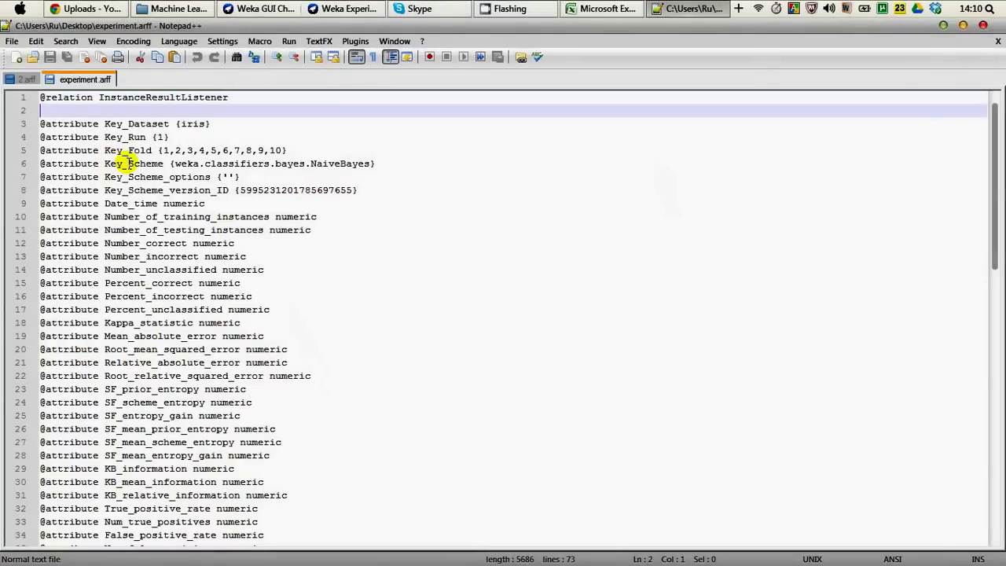
pyautogui.press('Down')
pyautogui.press('Down')
pyautogui.press('Down')
pyautogui.press('Down')
pyautogui.press('Down')
pyautogui.press('Down')
pyautogui.press('Down')
pyautogui.press('Down')
pyautogui.press('Down')
pyautogui.press('Down')
pyautogui.press('Down')
pyautogui.press('Down')
pyautogui.press('Down')
pyautogui.press('Down')
pyautogui.press('Down')
pyautogui.press('Down')
pyautogui.press('Down')
pyautogui.press('Down')
pyautogui.press('Down')
pyautogui.press('Down')
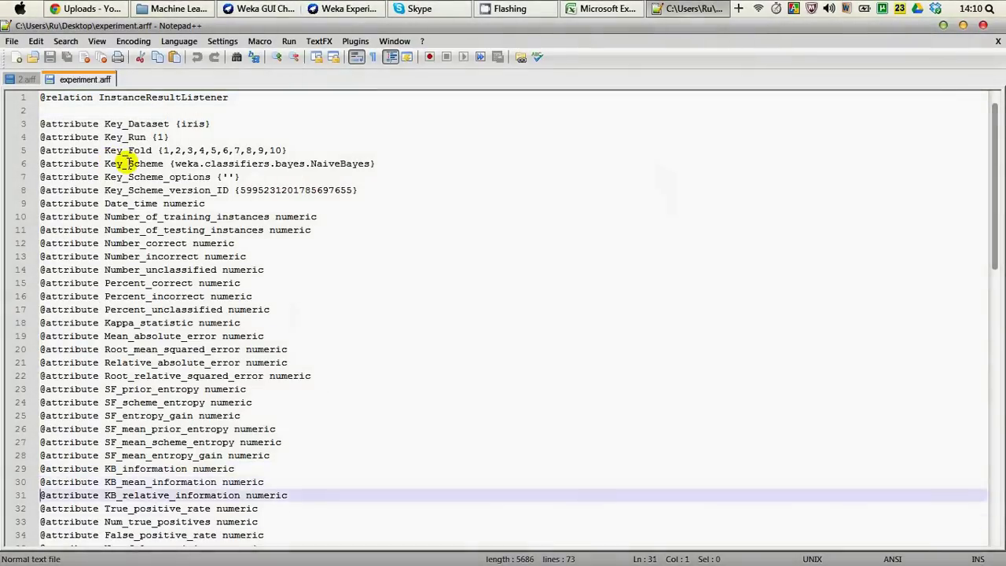
pyautogui.press('Down')
pyautogui.press('Down')
pyautogui.press('Down')
pyautogui.press('Down')
pyautogui.press('Down')
pyautogui.press('Down')
pyautogui.press('Down')
pyautogui.press('Down')
pyautogui.press('Down')
pyautogui.press('Down')
pyautogui.press('Down')
pyautogui.press('Down')
pyautogui.press('Down')
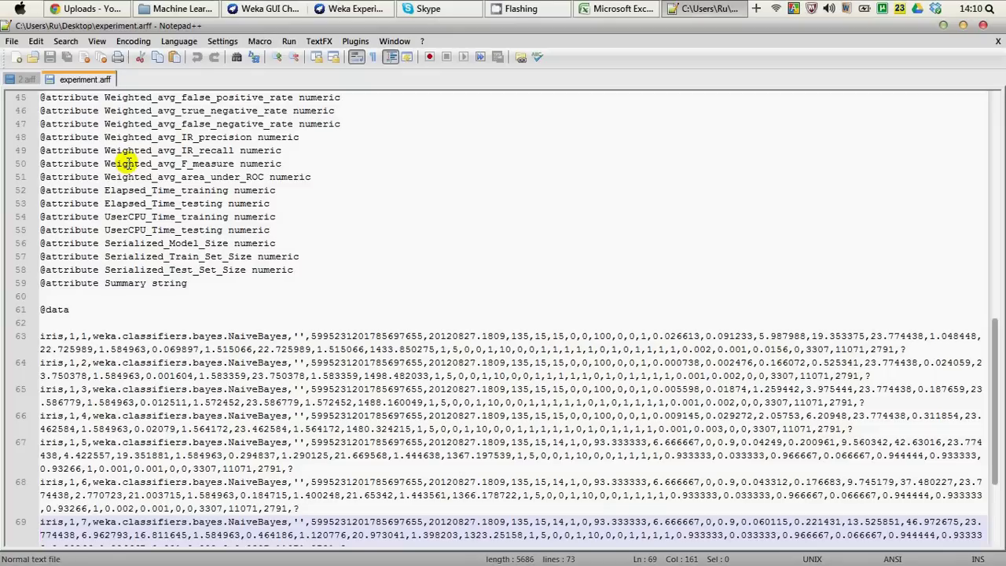
pyautogui.moveTo(240, 6)
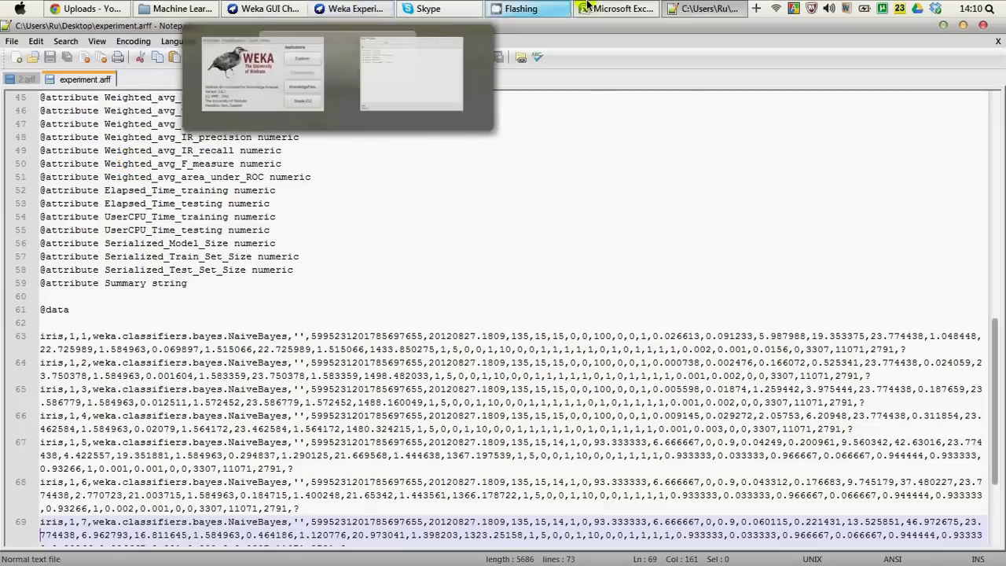
# - Toggle between experiment.csv in Excel and experiment.arff in Notepad++, ending on the CSV
pyautogui.click(609, 8)
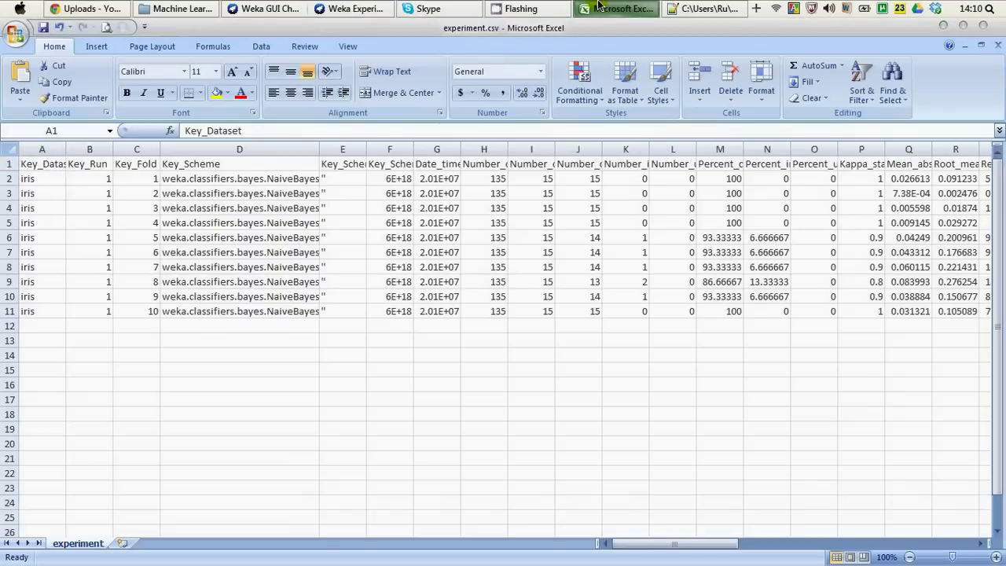
pyautogui.click(705, 7)
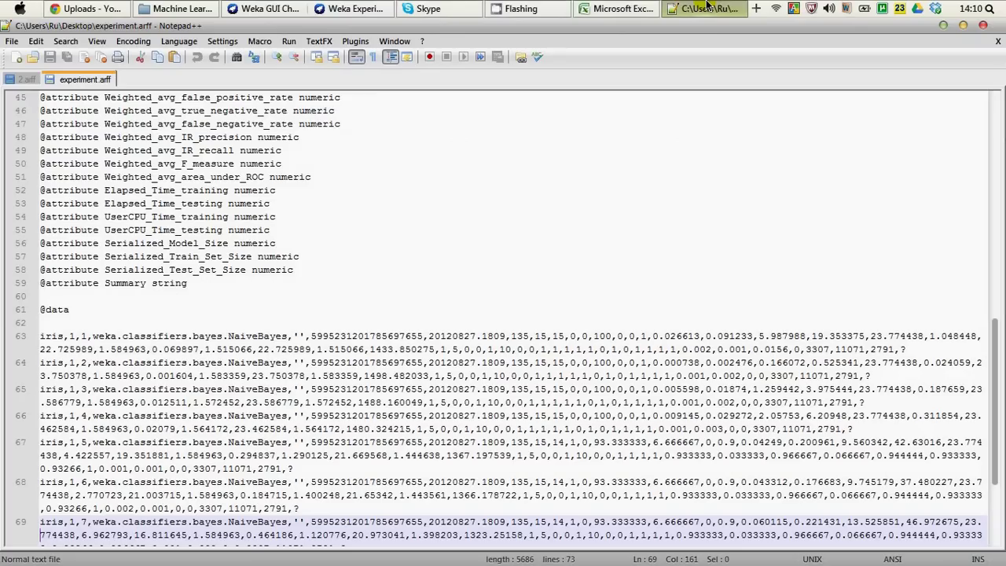
pyautogui.click(617, 9)
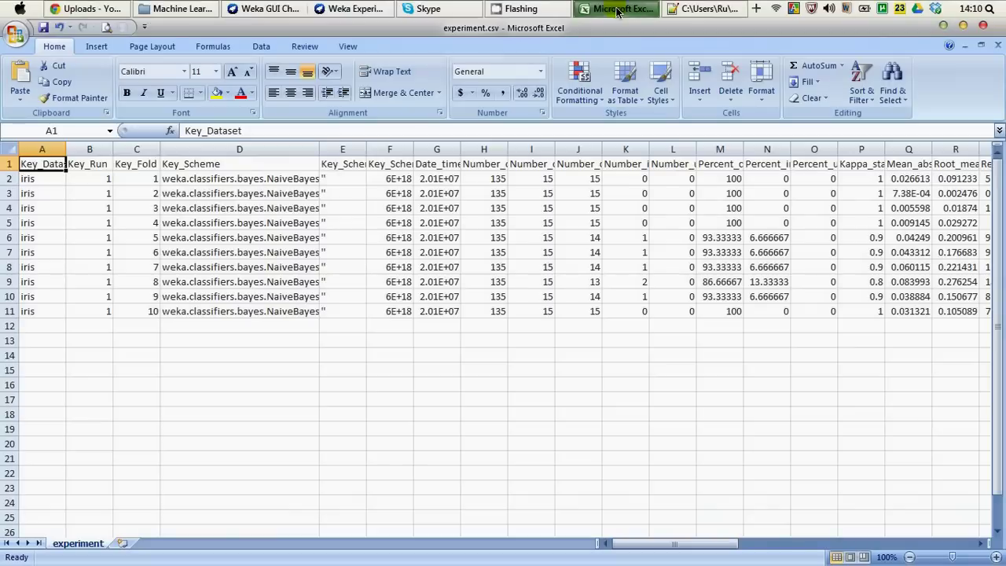